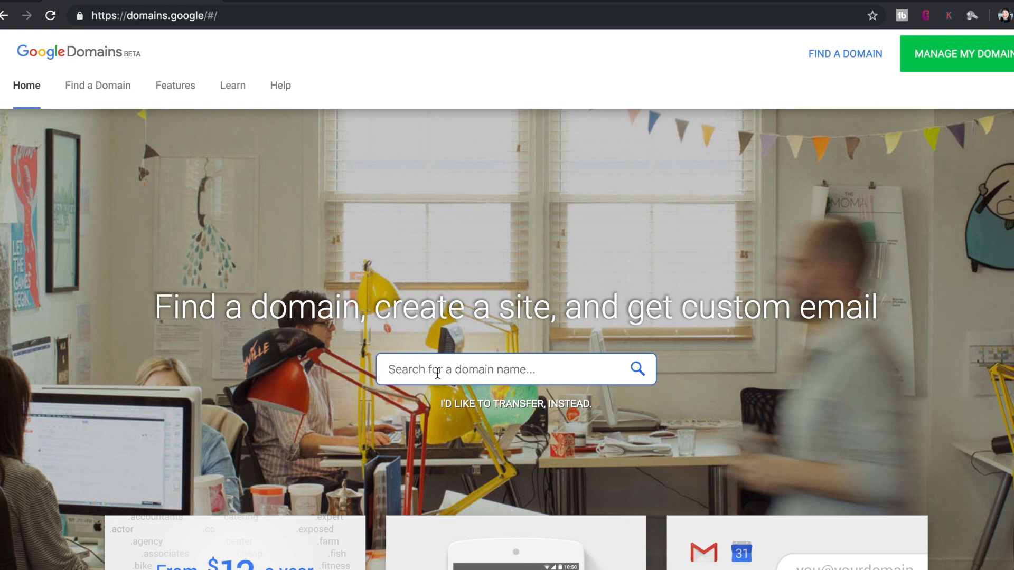
Step: Search for the domain name teachmehowtoyoutube and look over the prices of the endings, highlighting the .com ending
type("teachmehowtoyoutube")
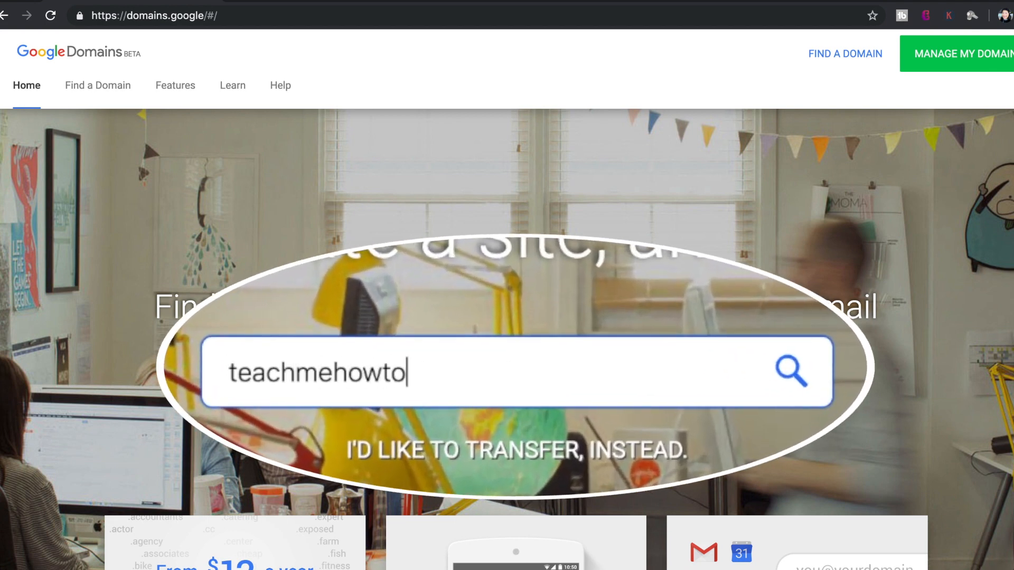
key("Return")
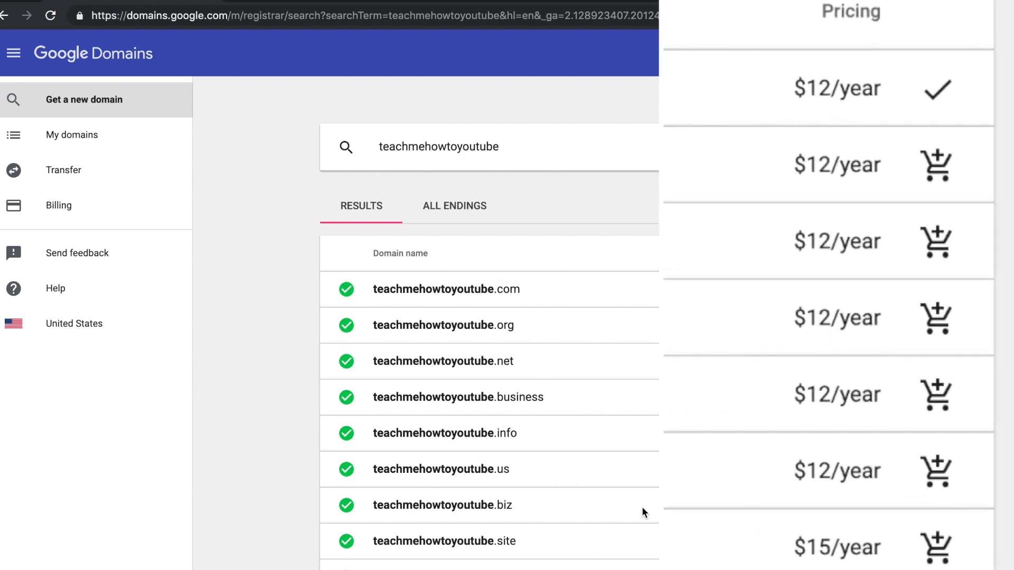
scroll(642, 506, "down", 3)
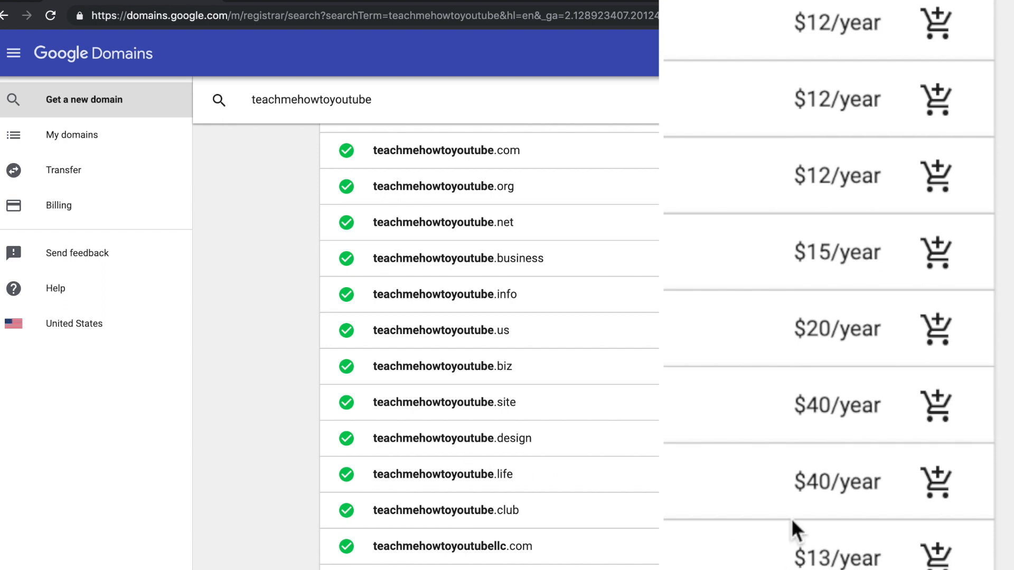
scroll(496, 290, "up", 3)
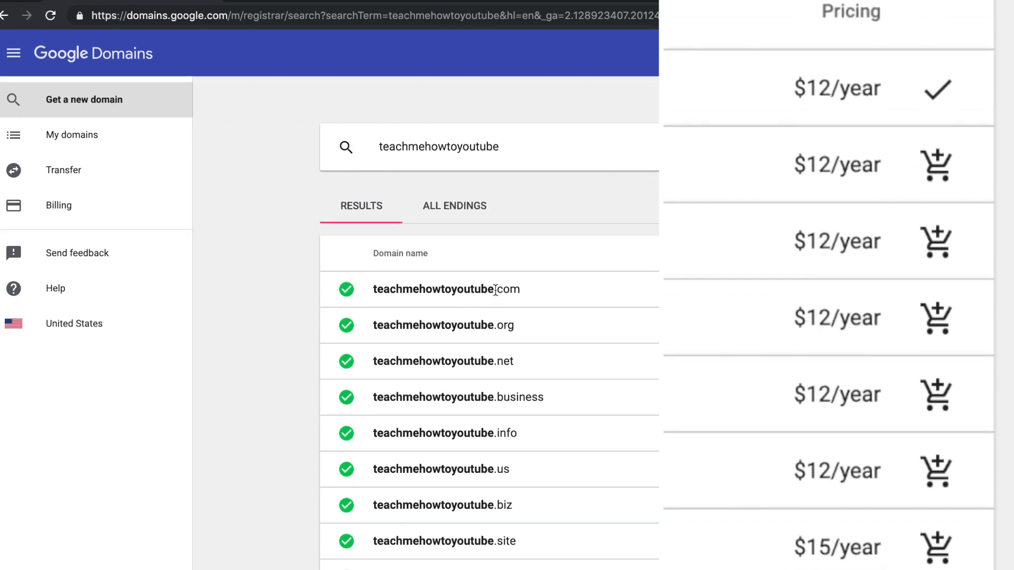
left_click_drag(495, 291, 533, 290)
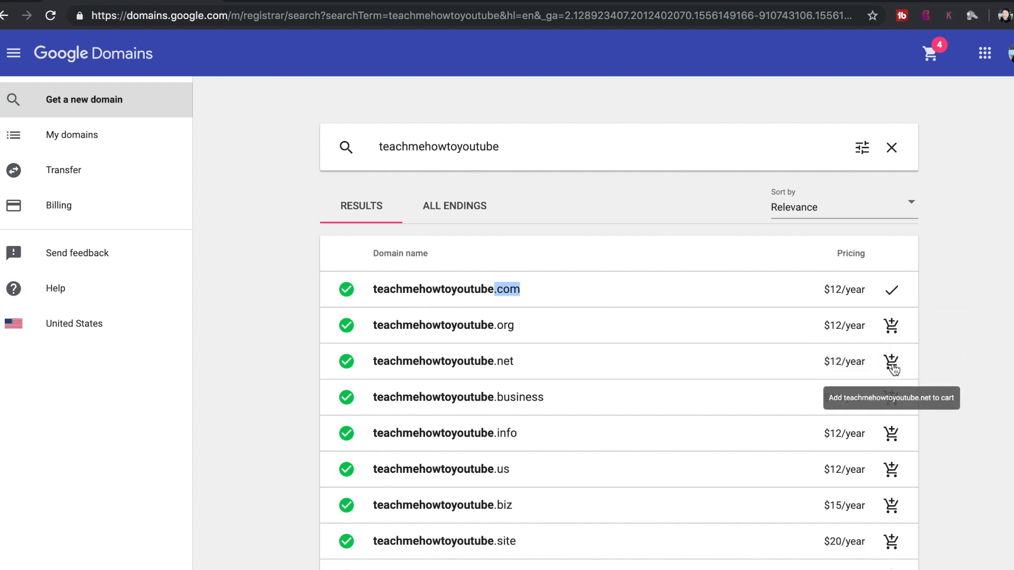
Step: Review the privacy protection and auto-renew settings of the domains in the cart and proceed to checkout
left_click(954, 137)
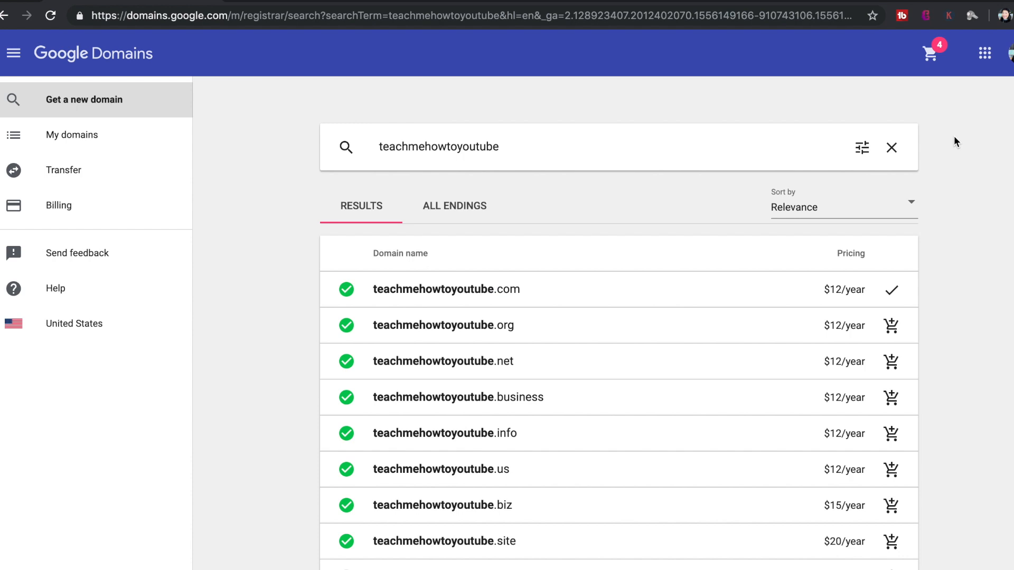
left_click(931, 53)
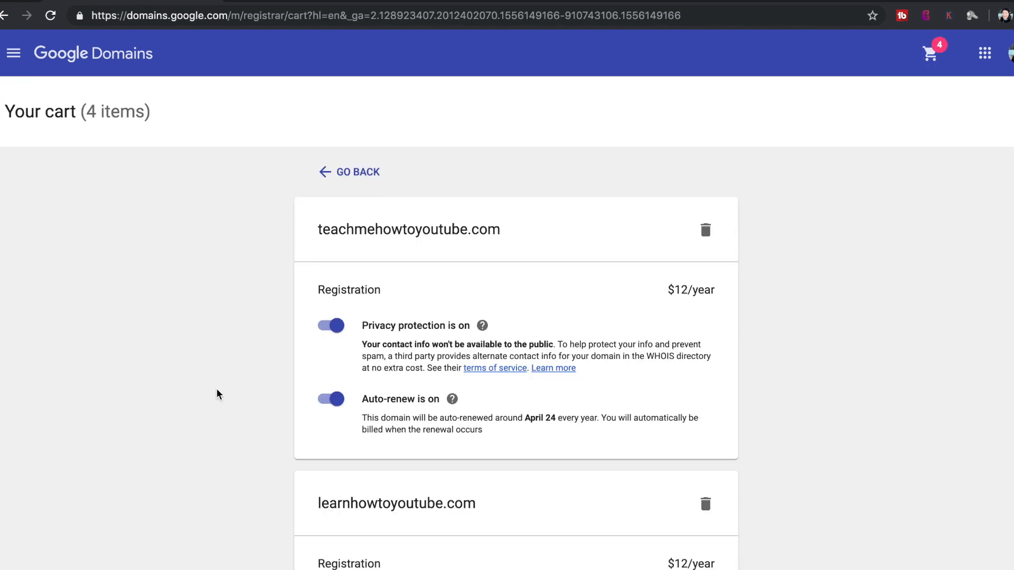
scroll(218, 395, "down", 3)
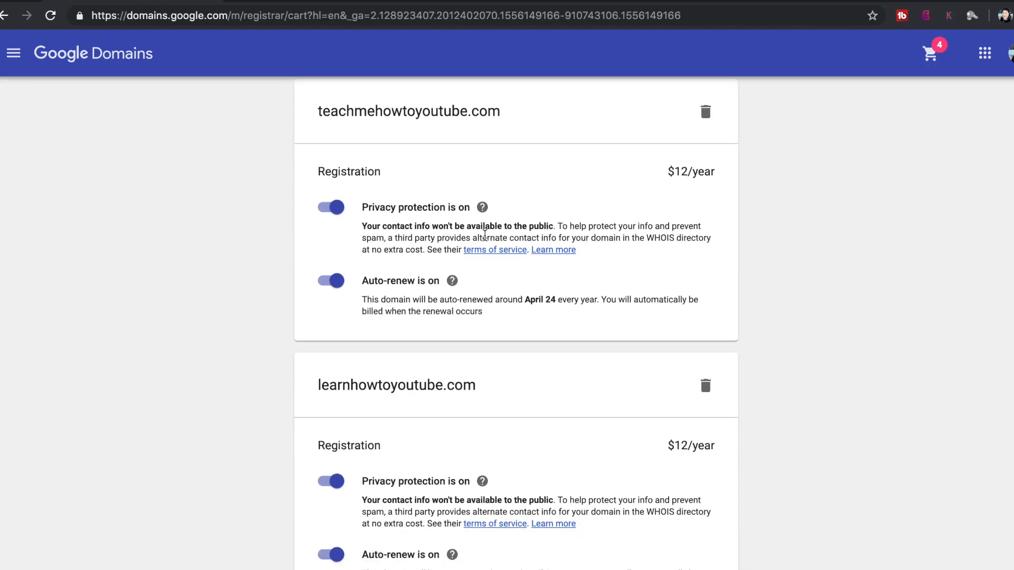
mouse_move(482, 208)
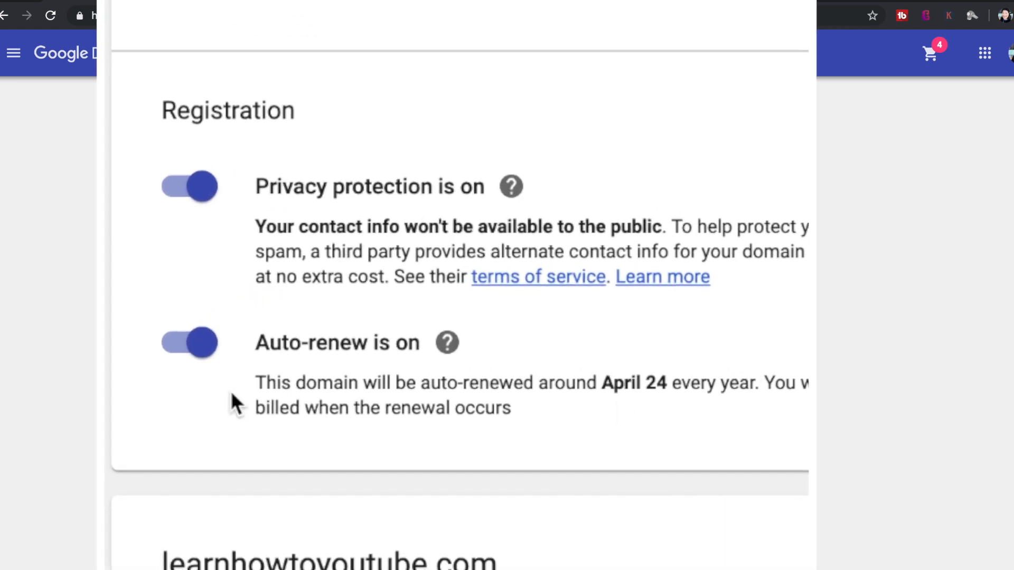
scroll(233, 404, "down", 5)
scroll(460, 285, "down", 10)
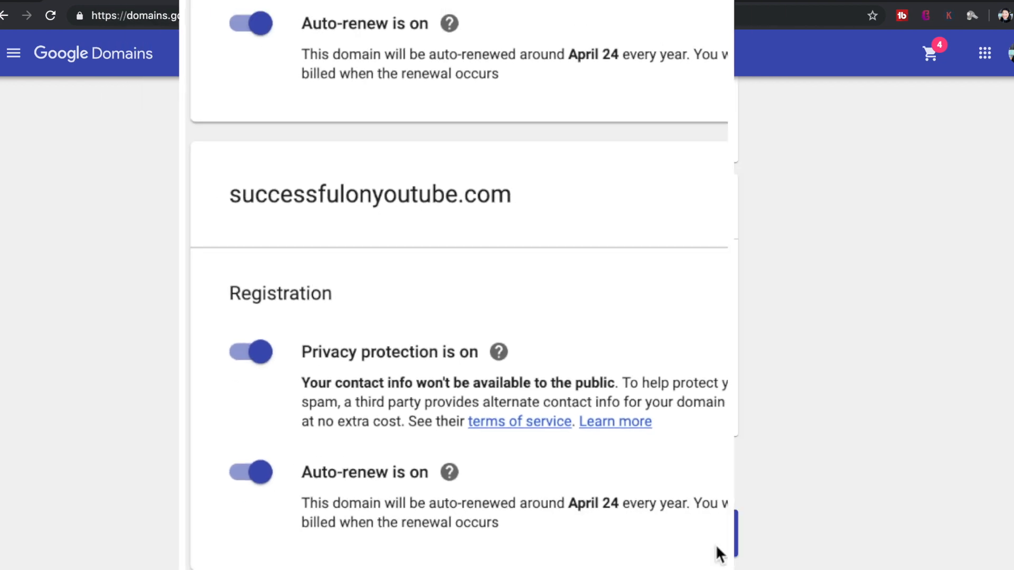
left_click(516, 536)
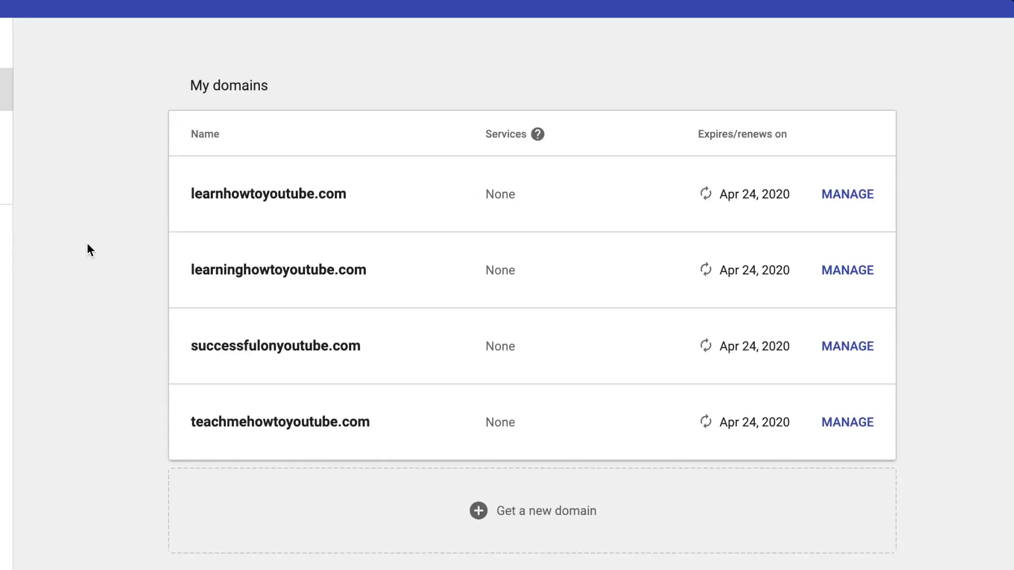
Step: Compare the storage, backup and custom email features of the G Suite Business and G Suite Basic plans
left_click(538, 135)
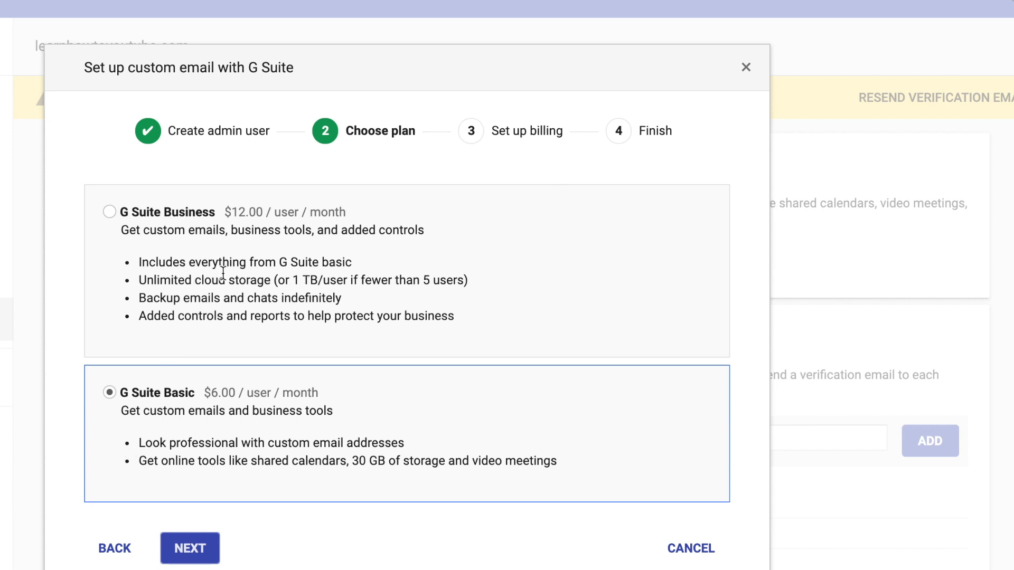
left_click_drag(278, 281, 486, 301)
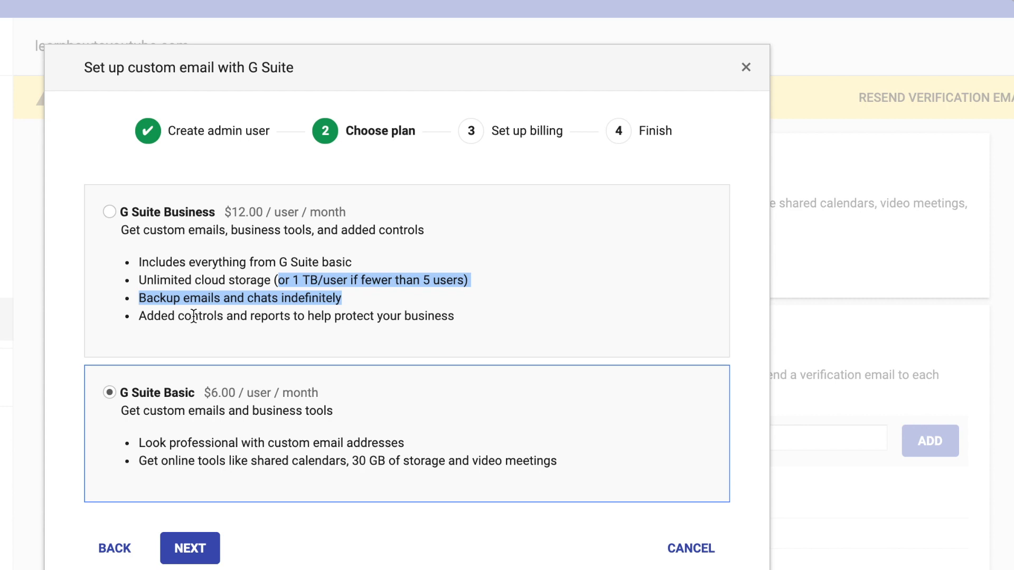
left_click(494, 330)
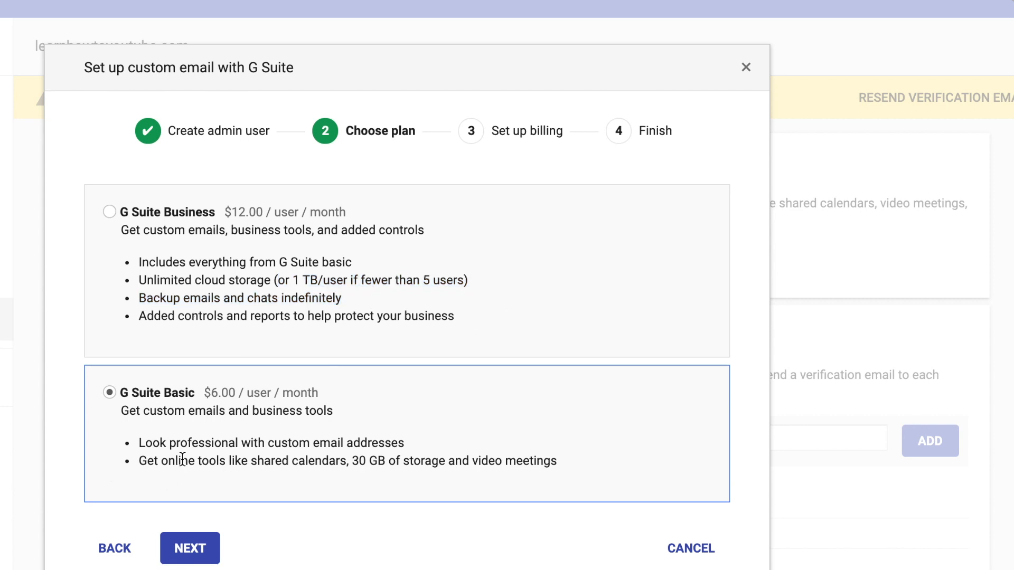
left_click_drag(169, 443, 385, 444)
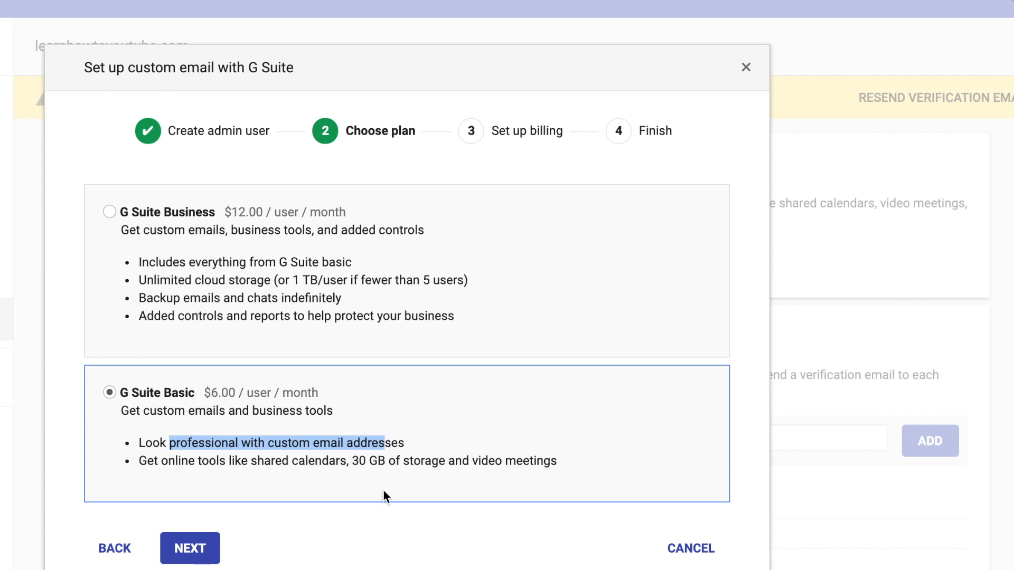
left_click_drag(353, 461, 489, 461)
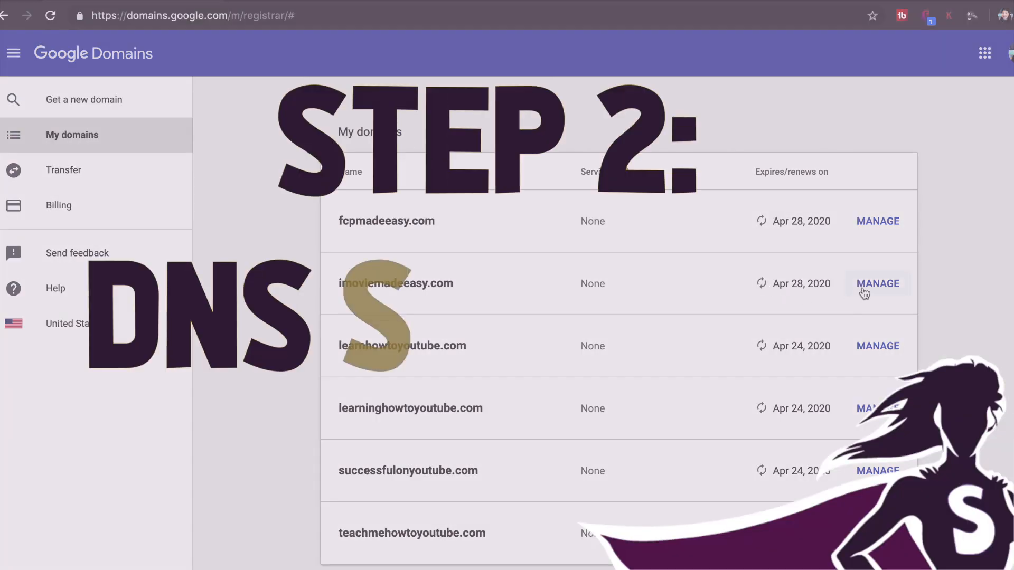
Step: Open the DNS settings of imoviemadeeasy.com and go down to the record sections
left_click(880, 285)
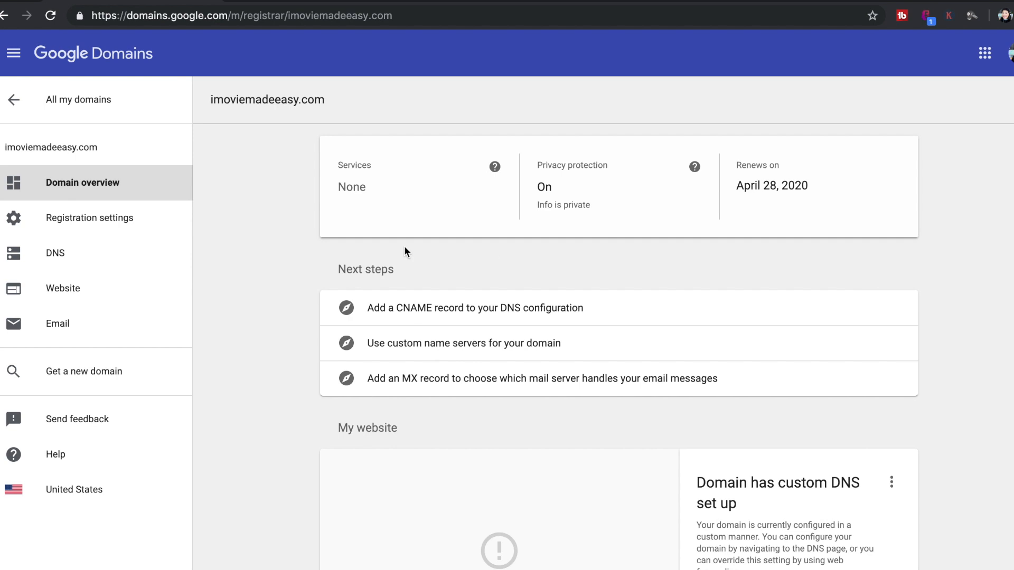
left_click(121, 264)
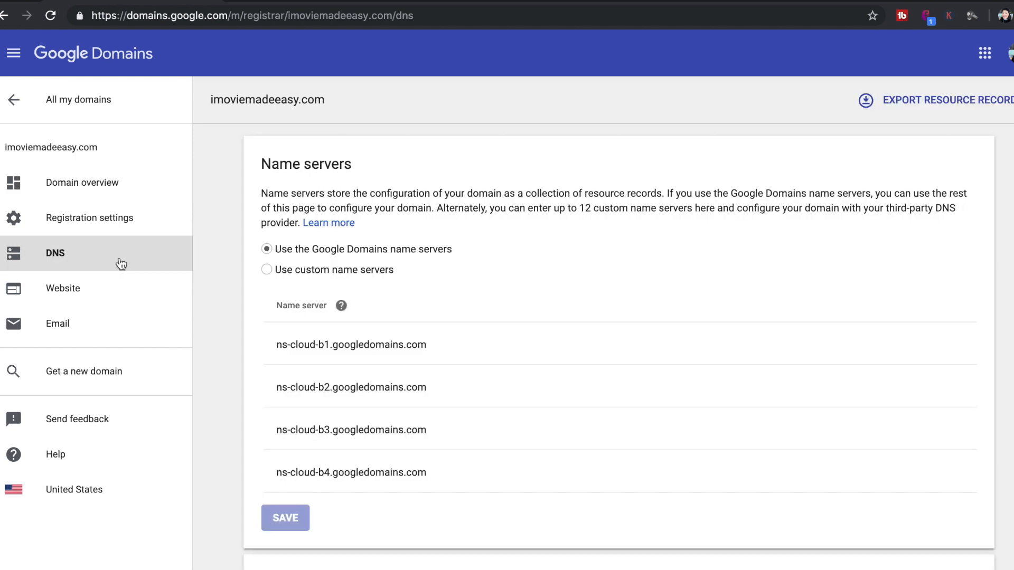
scroll(218, 410, "down", 3)
scroll(218, 409, "down", 5)
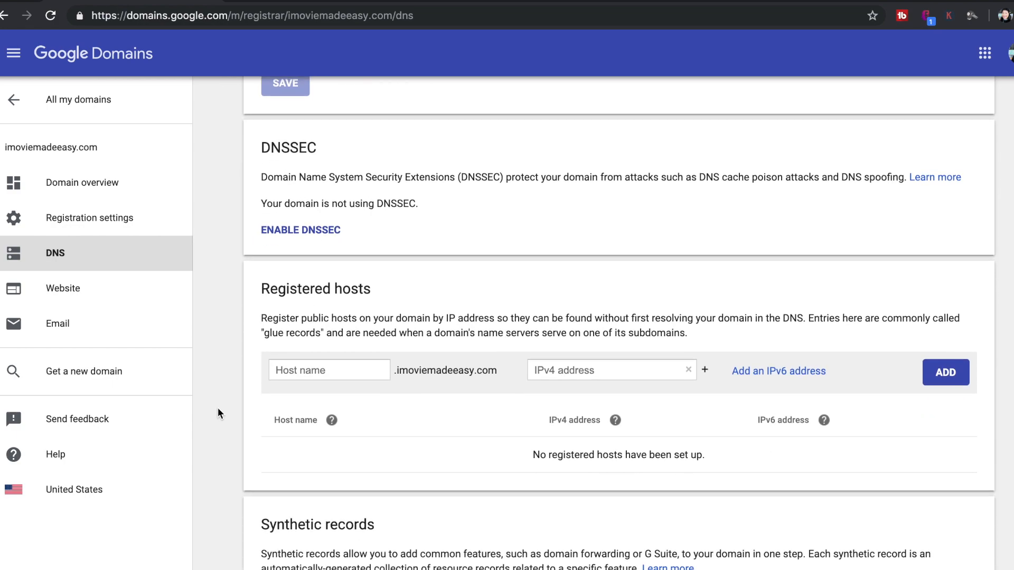
scroll(218, 409, "down", 3)
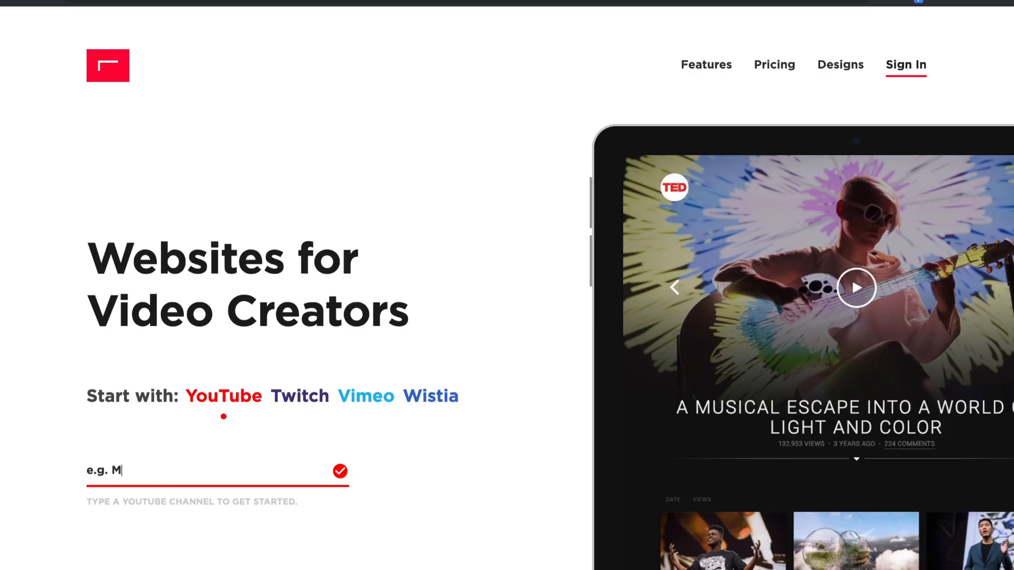
Step: Switch to the RIVYT website and examine its design options, features, pricing plans and customers
scroll(507, 295, "down", 2)
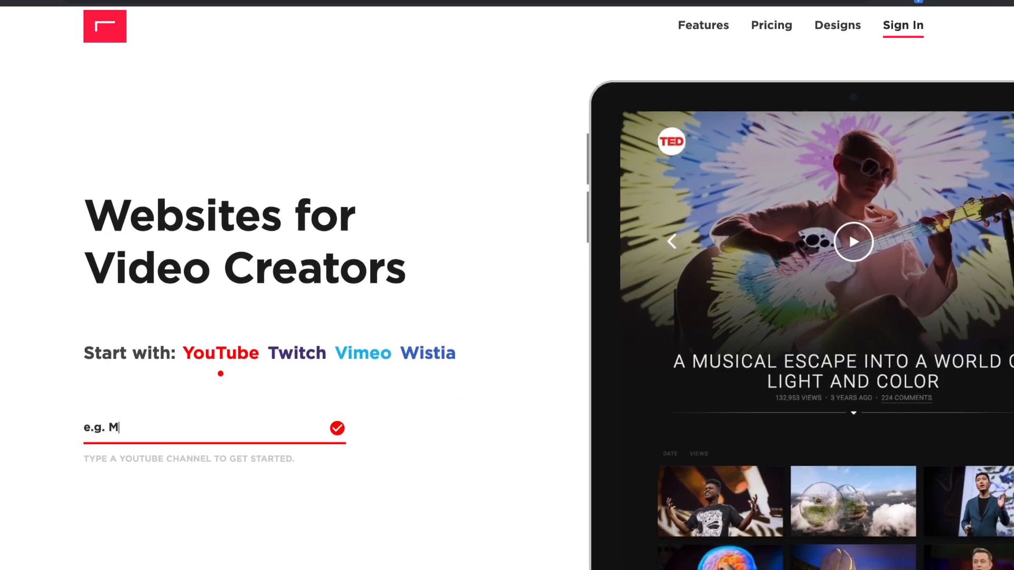
scroll(507, 296, "down", 1)
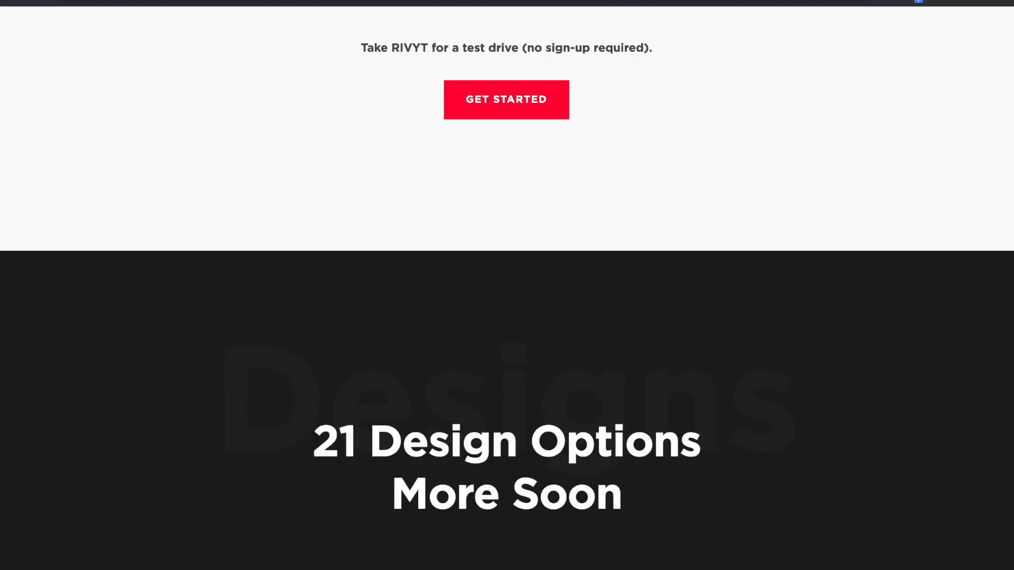
scroll(507, 296, "down", 4)
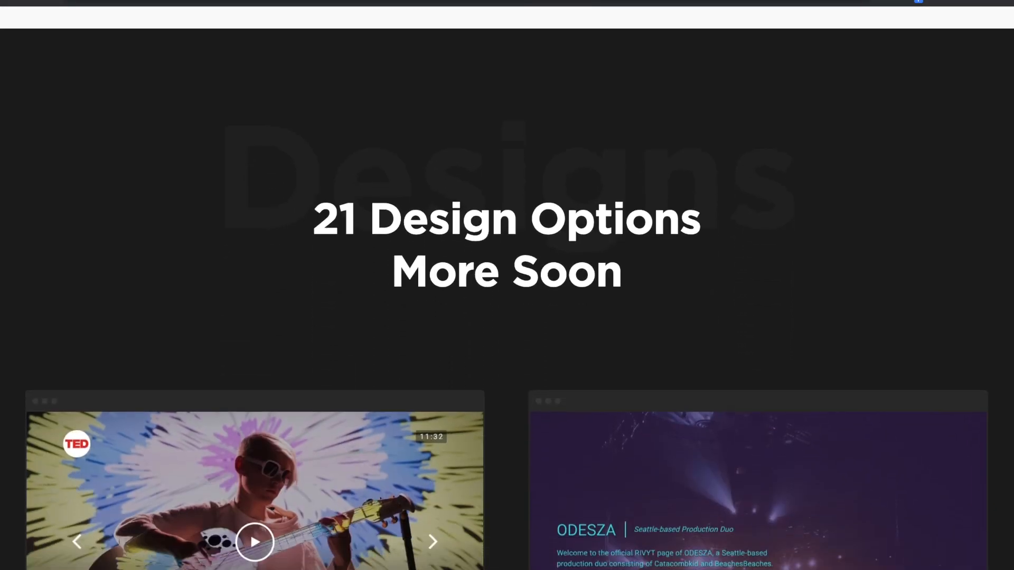
scroll(507, 296, "down", 6)
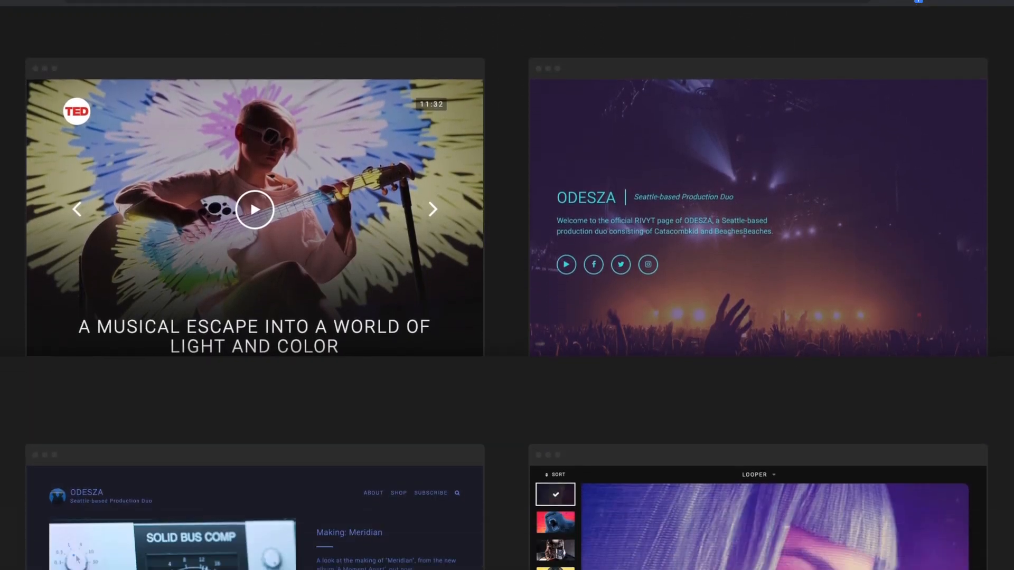
scroll(507, 295, "down", 4)
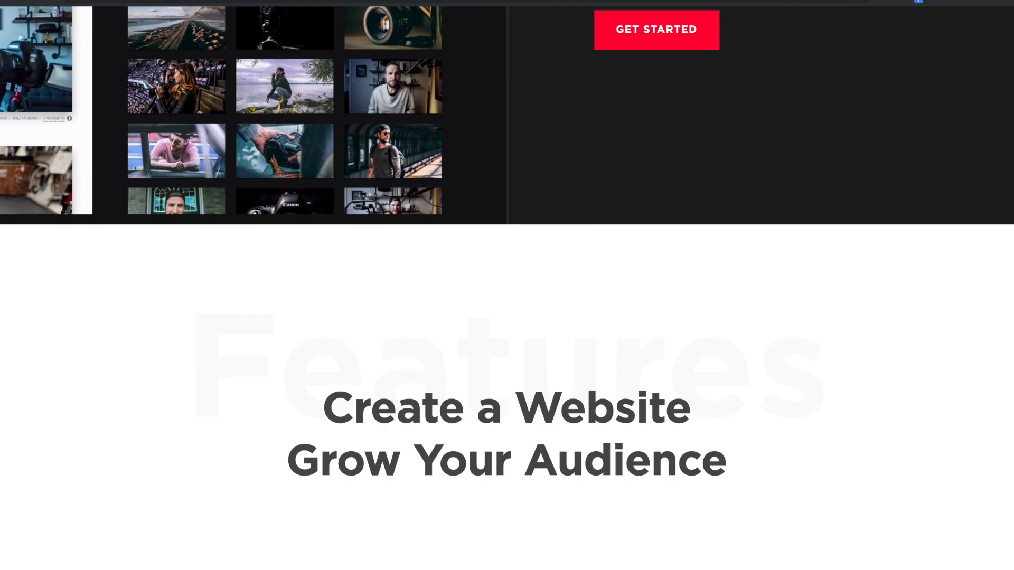
scroll(507, 296, "down", 2)
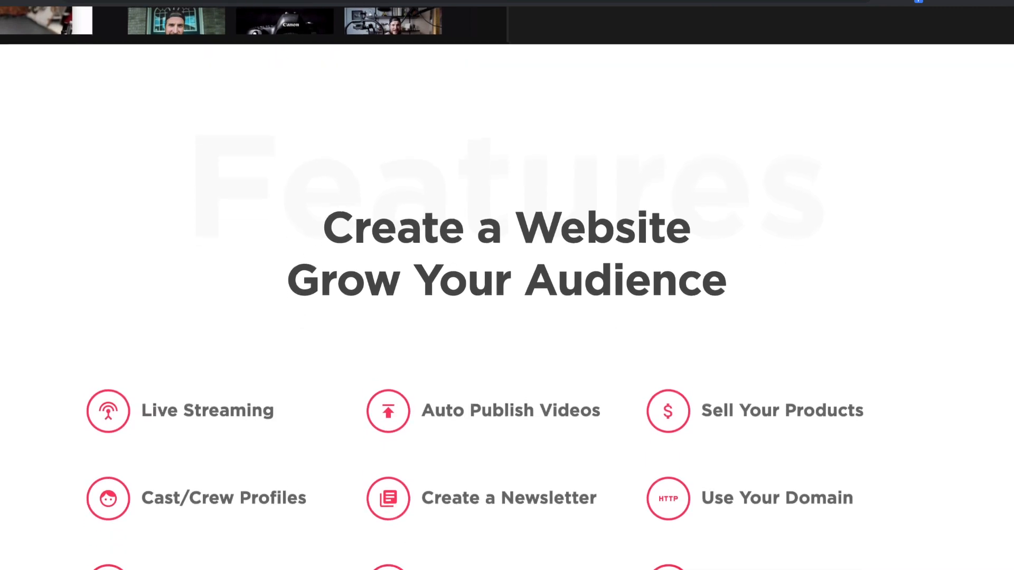
scroll(507, 296, "down", 5)
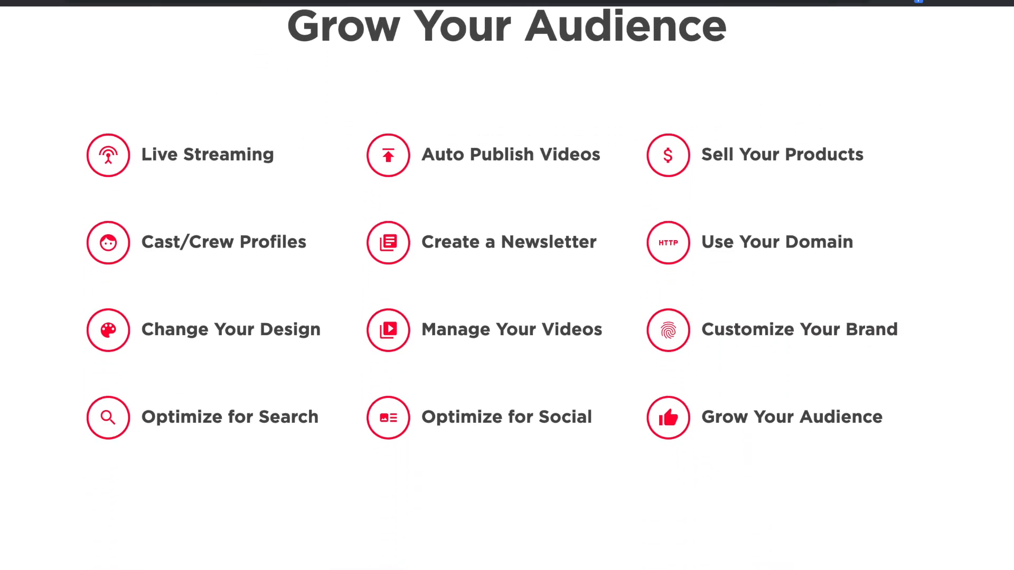
scroll(507, 296, "down", 5)
scroll(508, 296, "down", 9)
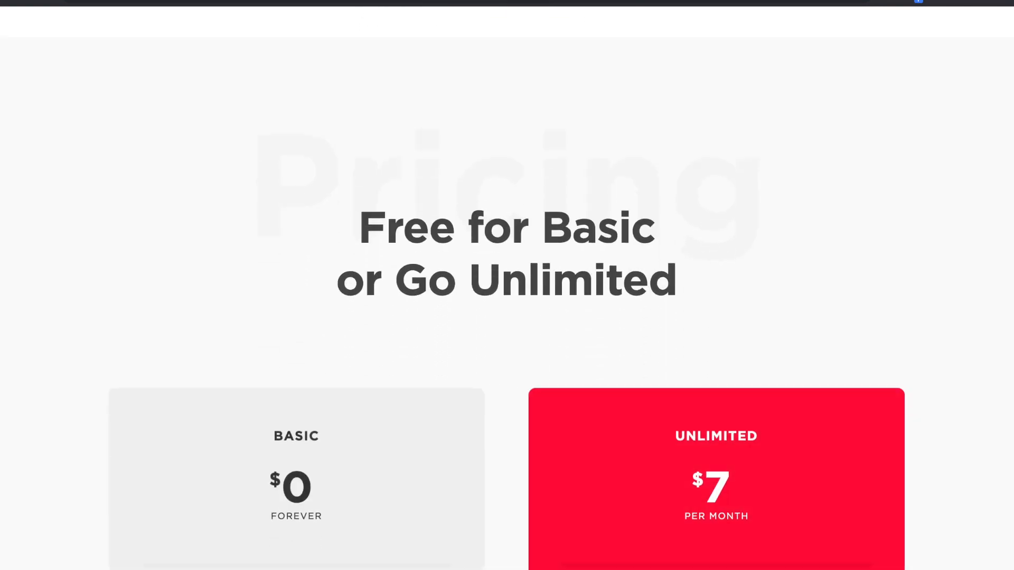
scroll(507, 296, "down", 3)
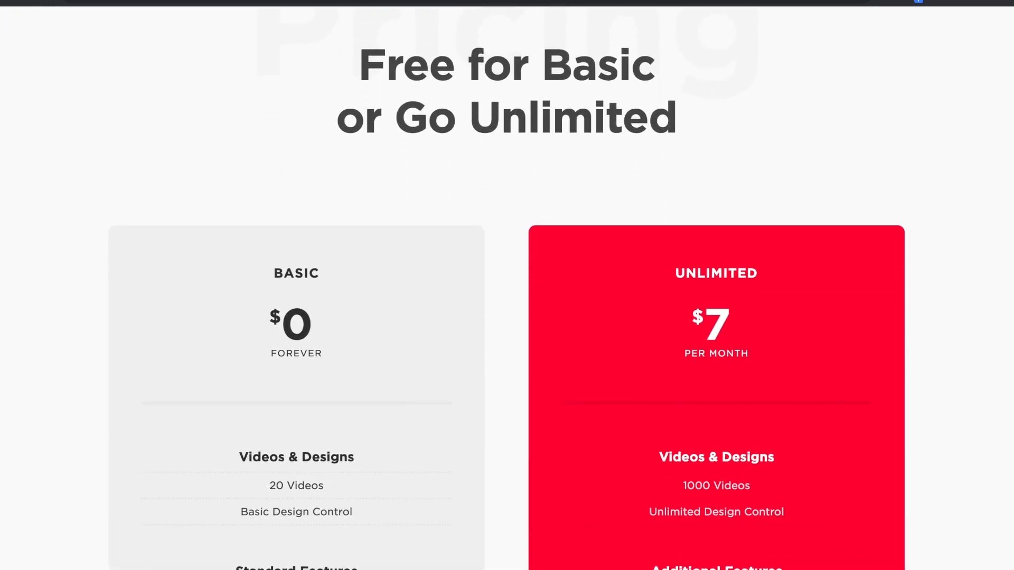
scroll(507, 289, "down", 1)
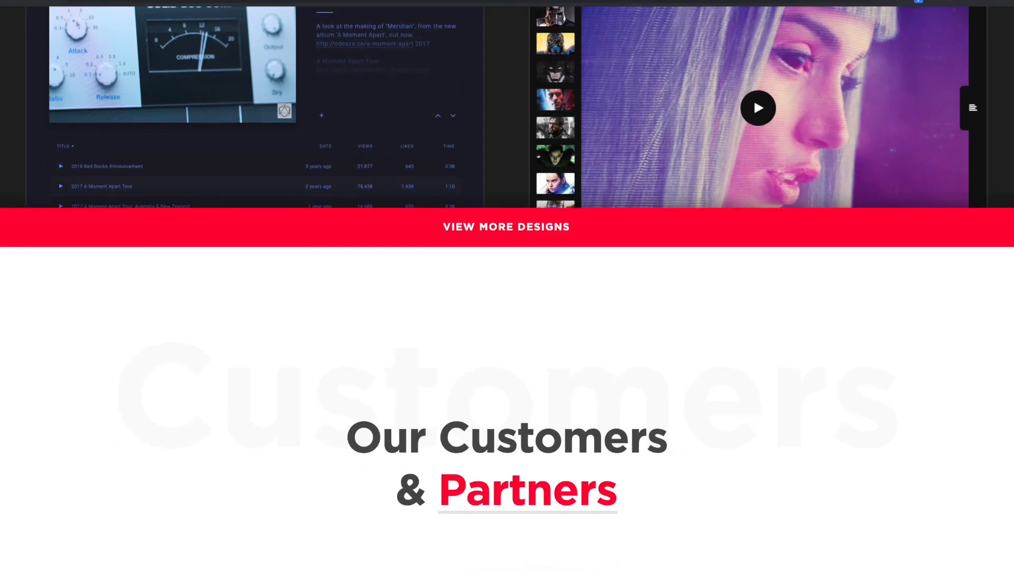
scroll(507, 288, "down", 6)
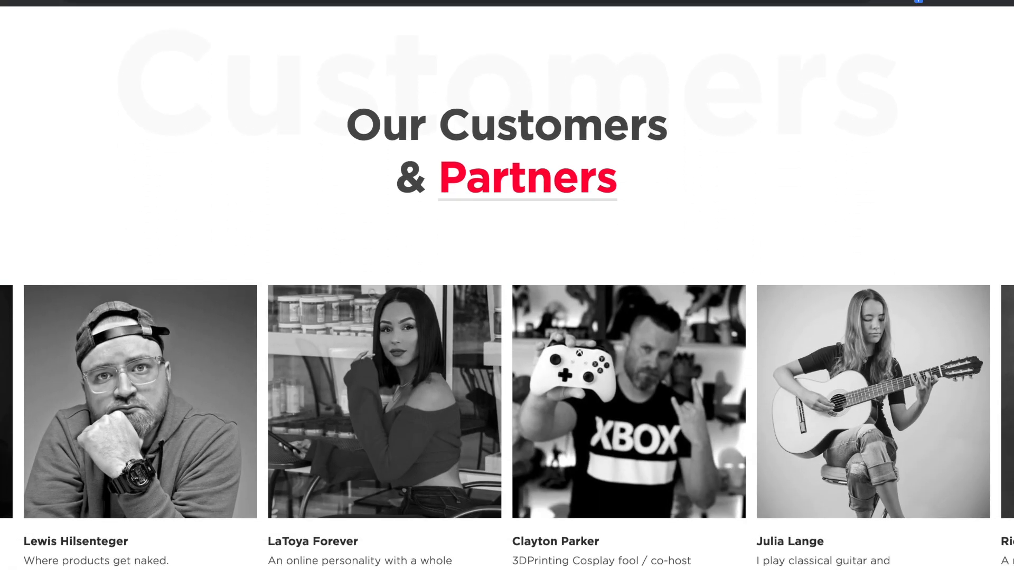
scroll(490, 196, "down", 3)
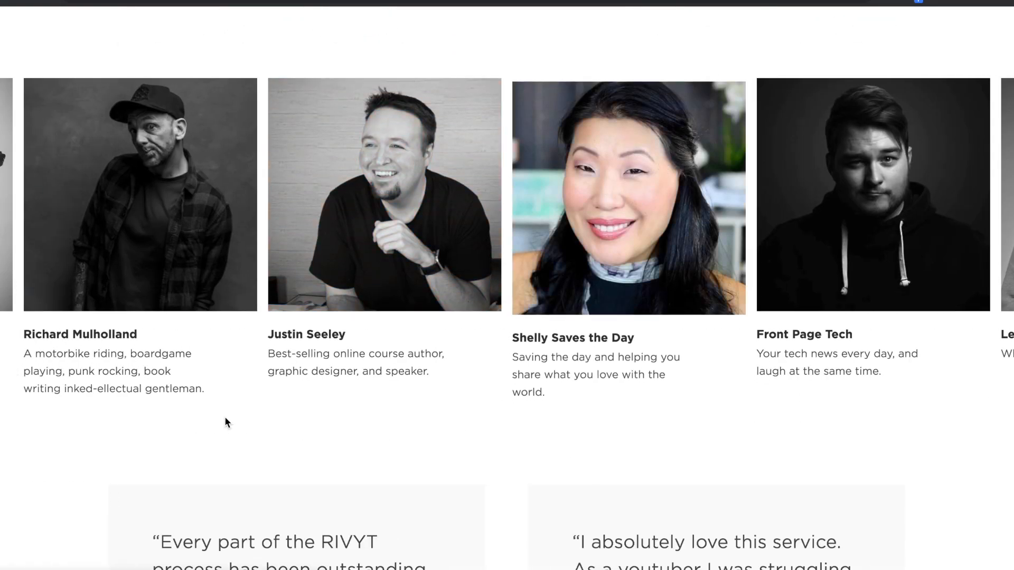
scroll(511, 389, "down", 1)
scroll(508, 285, "down", 15)
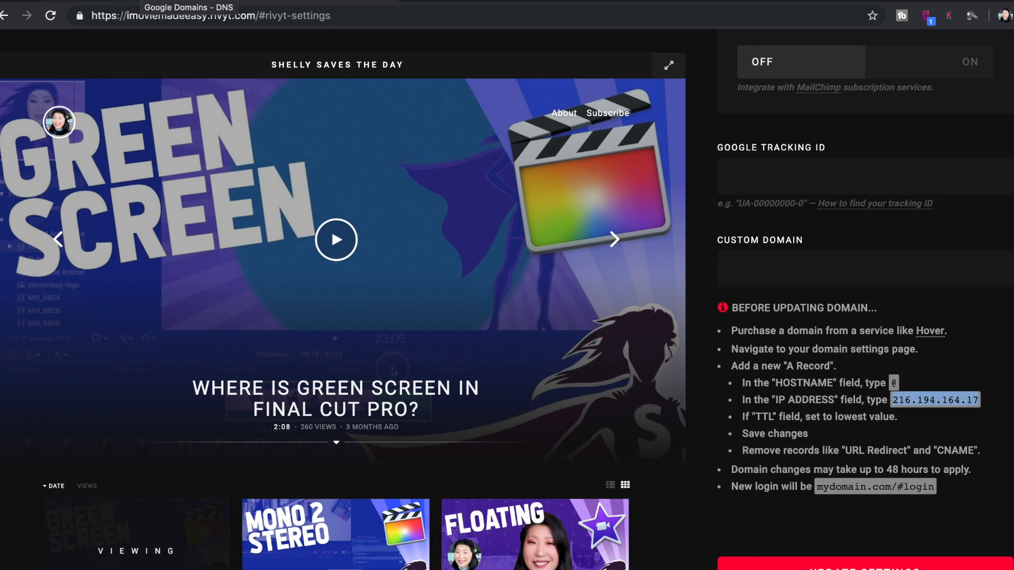
Step: Switch back to Google Domains and add a custom A record for host @ with the IPv4 address 216.194.164.17
left_click(138, 1)
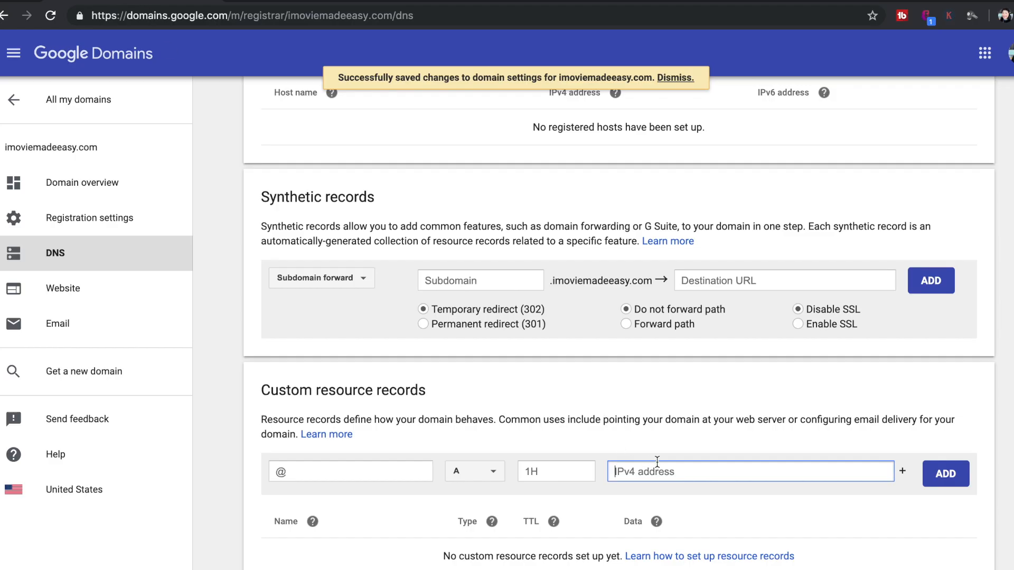
type("216.194.164.17")
left_click(954, 477)
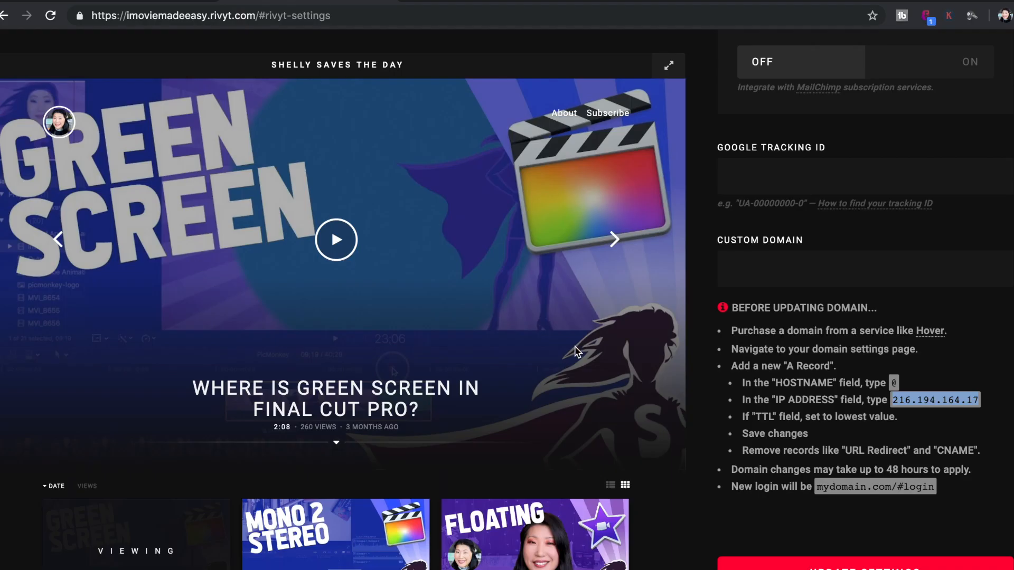
Step: Set the RIVYT site's custom domain to imoviemadeeasy.com
scroll(728, 376, "up", 2)
left_click(742, 344)
type("imoviemadeeasy.com")
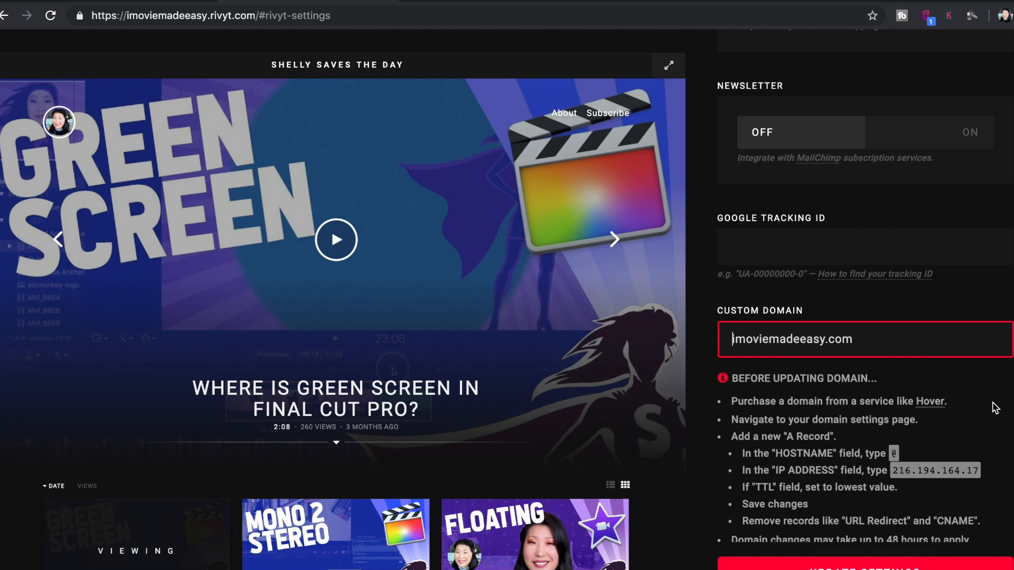
scroll(720, 470, "down", 2)
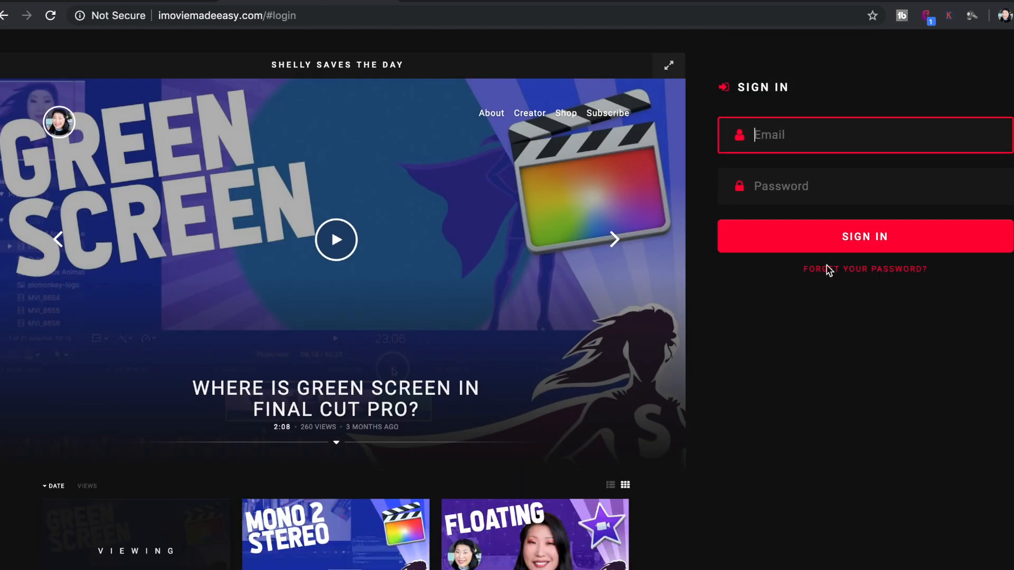
Step: Sign in to the site at imoviemadeeasy.com with the account e-mail and password
key("super+v")
left_click(836, 184)
key("super+v")
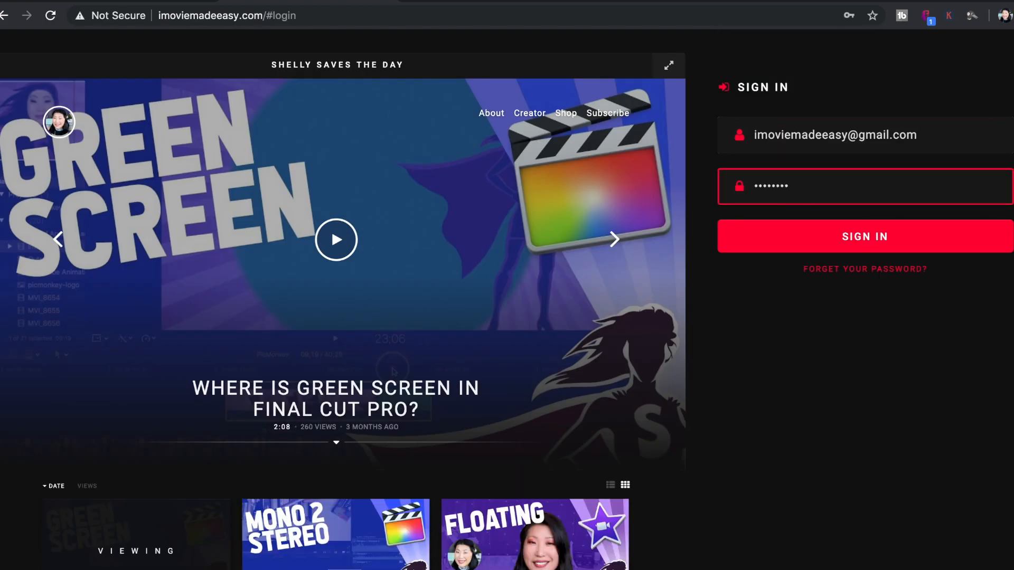
left_click(890, 238)
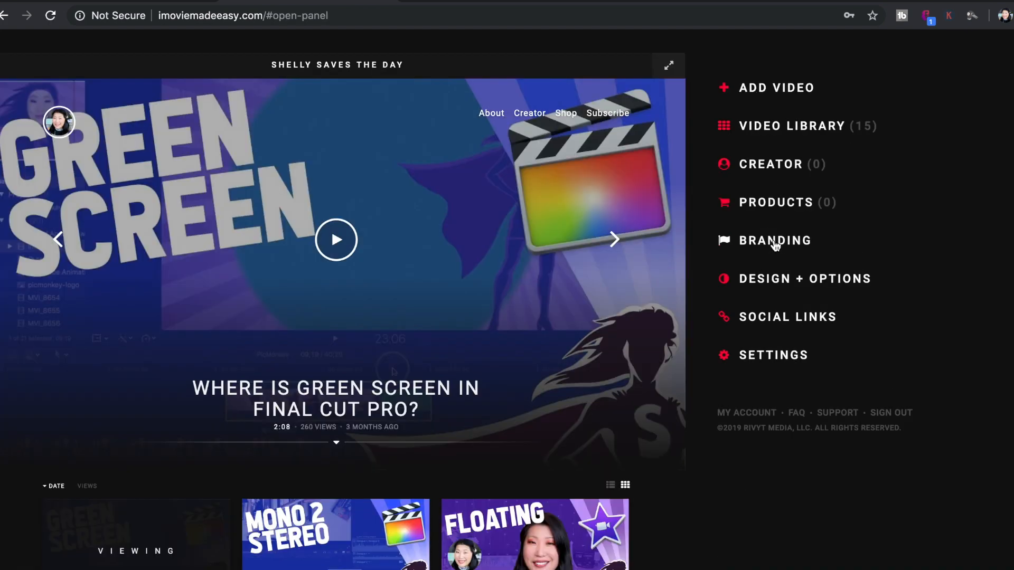
Step: Examine the site's branding settings and the available social link fields, and return to the main site menu
left_click(775, 241)
scroll(734, 465, "down", 10)
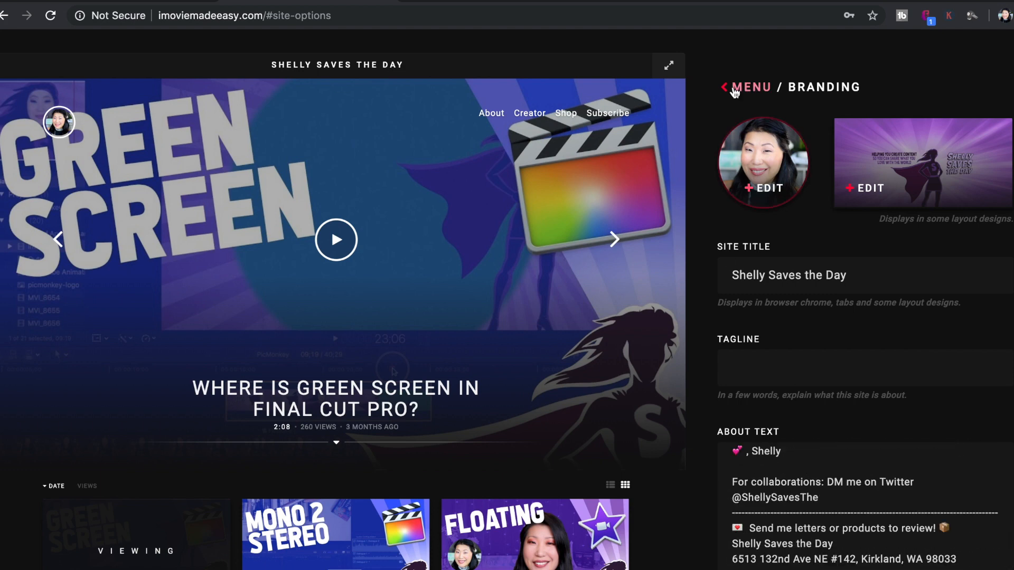
left_click(734, 88)
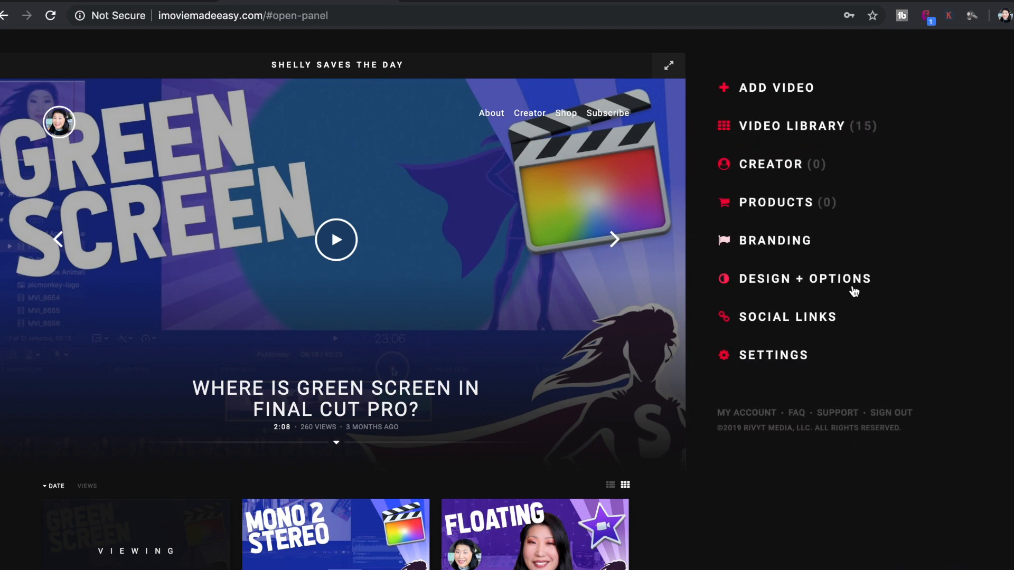
left_click(796, 318)
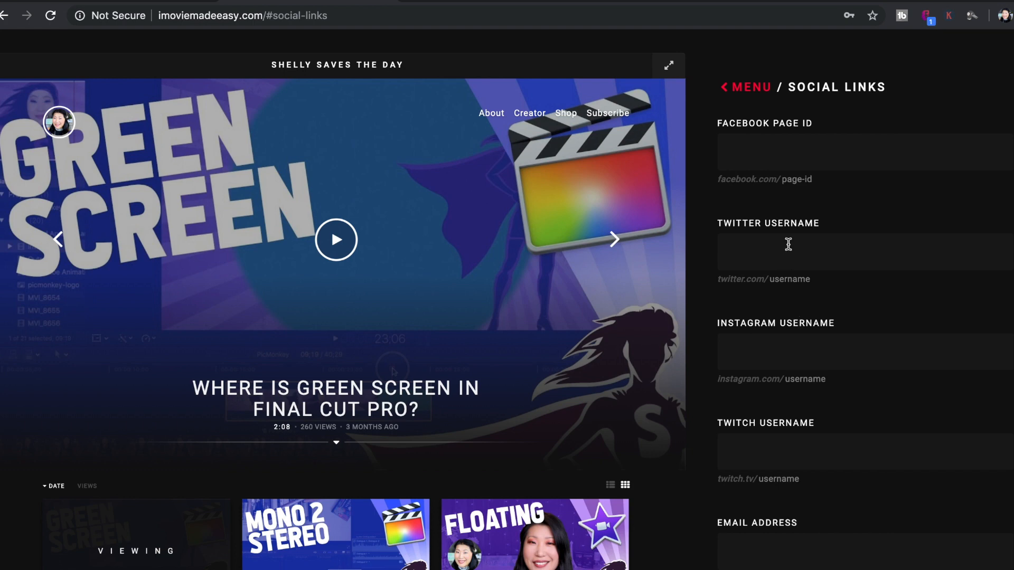
scroll(867, 274, "down", 12)
scroll(867, 271, "down", 4)
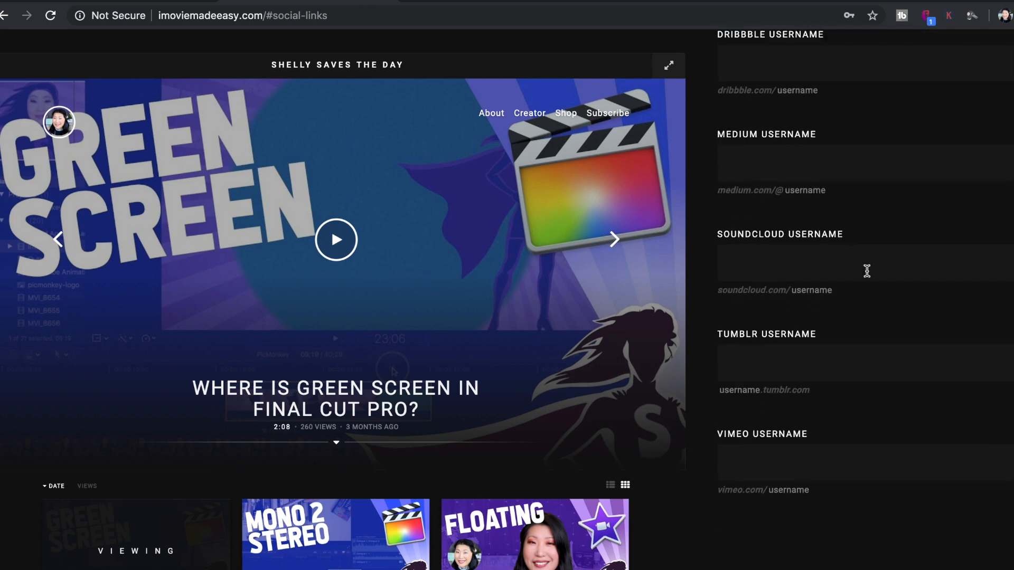
scroll(867, 271, "up", 18)
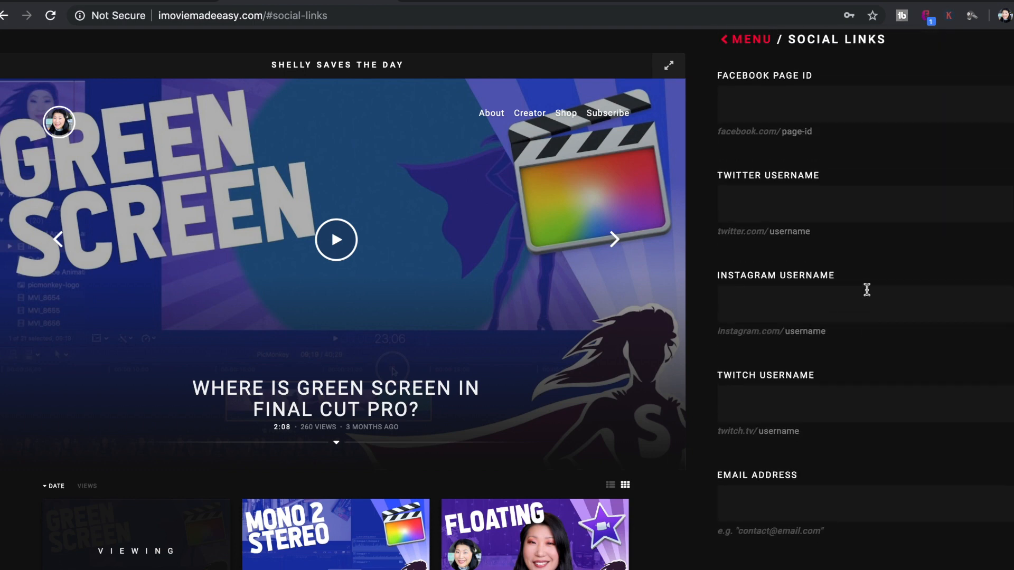
left_click(735, 87)
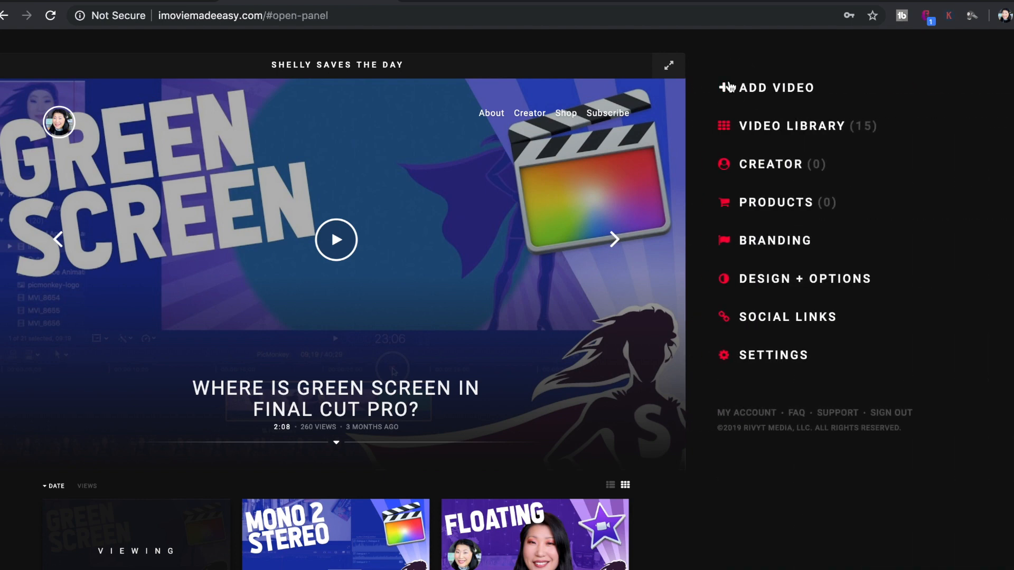
Step: Open the site's design options and look over layouts such as Bio, Cover, Cubicle and Episodes
left_click(670, 67)
left_click(670, 66)
left_click(824, 280)
left_click(979, 331)
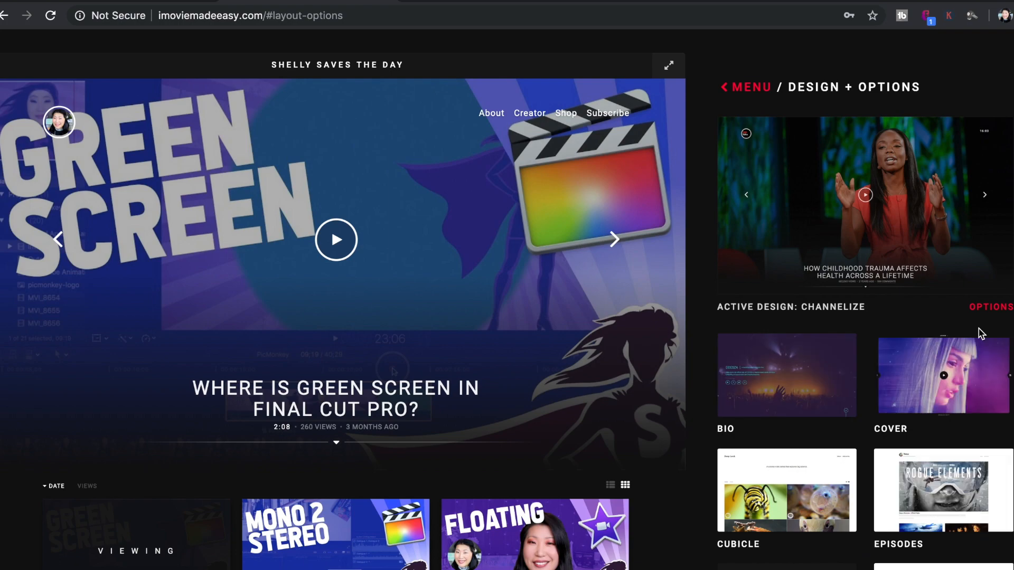
left_click(817, 449)
left_click(878, 502)
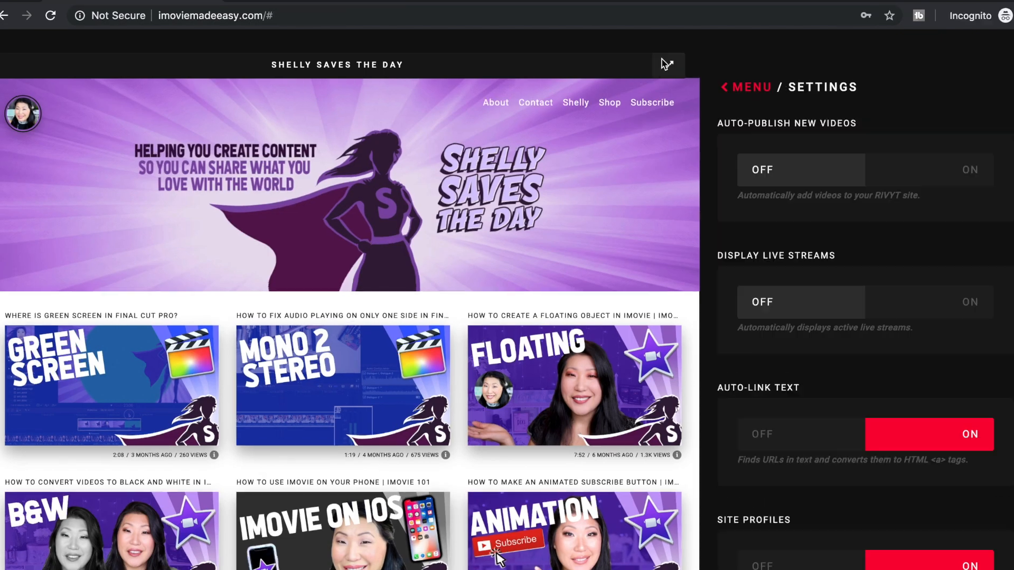
Step: Show the finished site full width and look through its video grid down to the footer and back to the banner
left_click(662, 60)
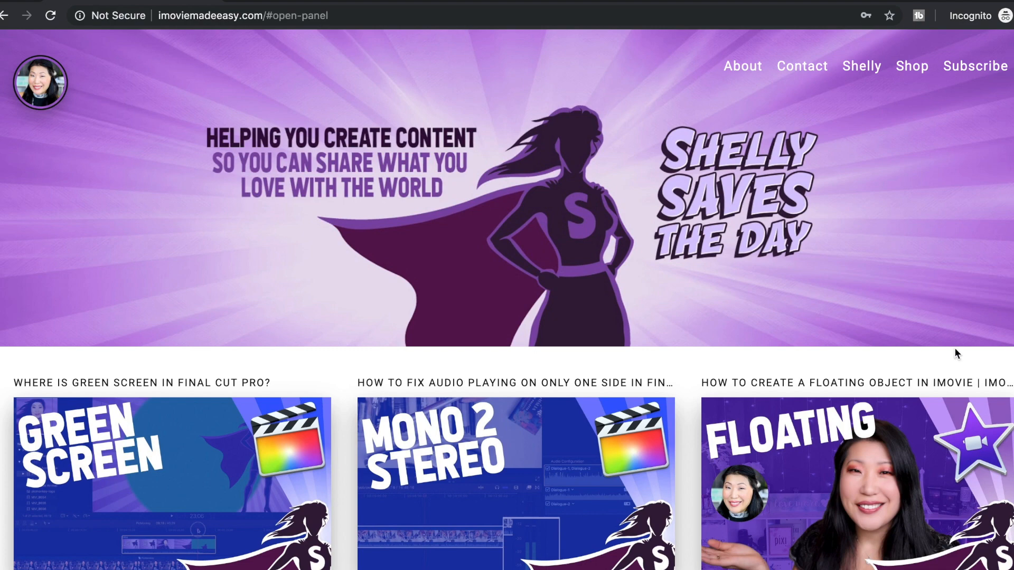
scroll(962, 255, "down", 2)
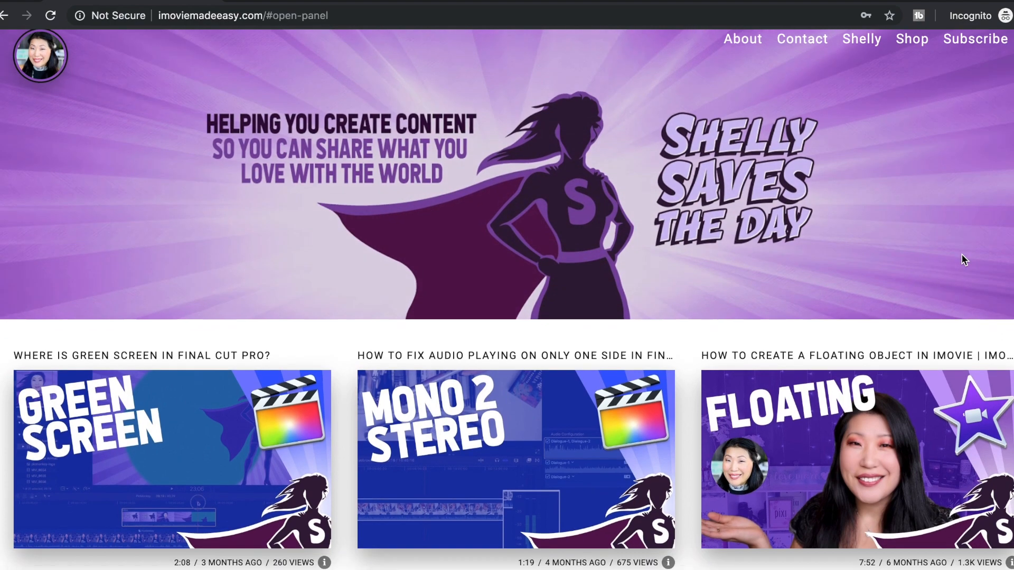
scroll(962, 260, "down", 5)
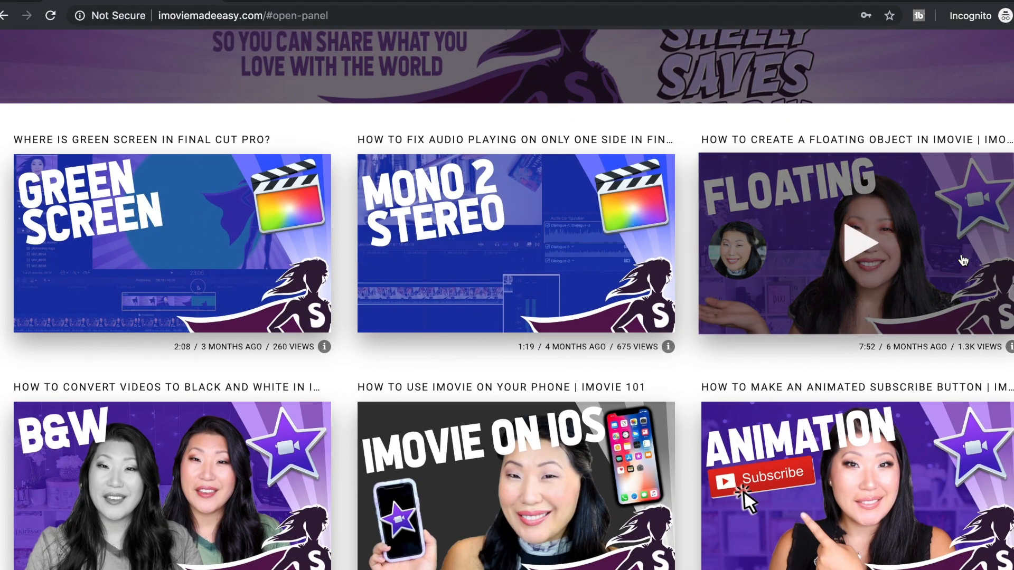
scroll(962, 260, "down", 5)
scroll(962, 260, "down", 10)
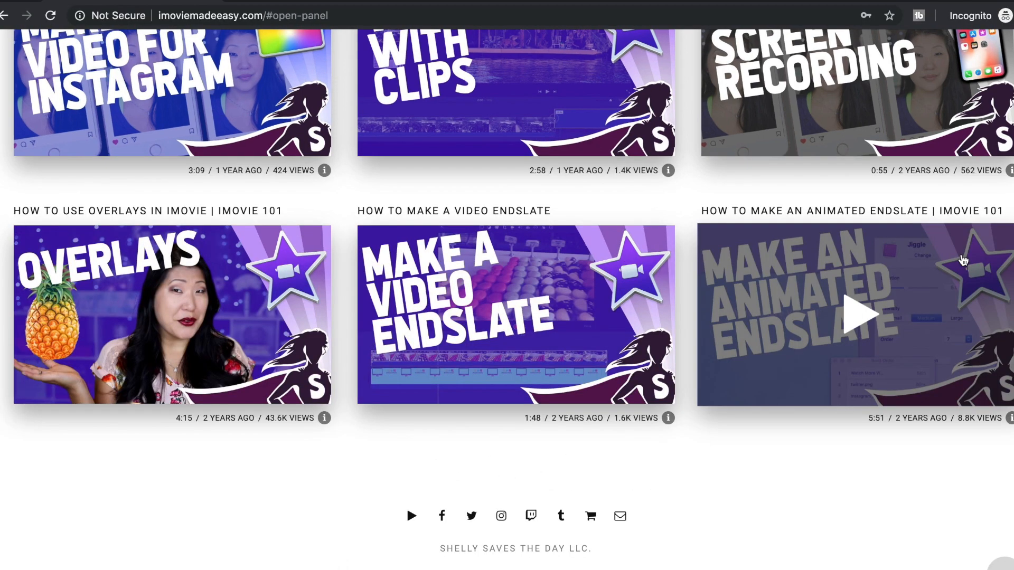
scroll(962, 255, "up", 10)
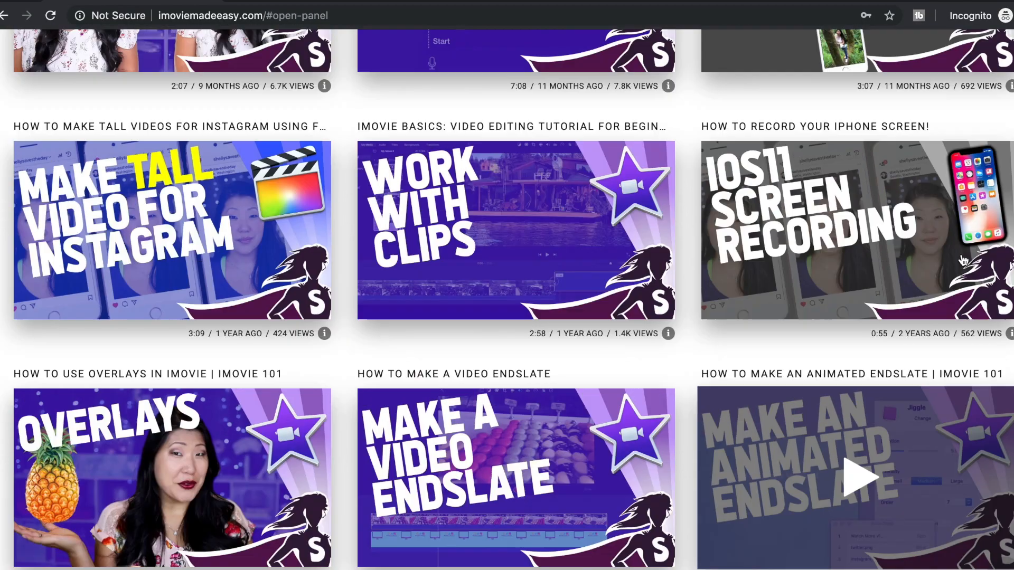
scroll(962, 254, "up", 10)
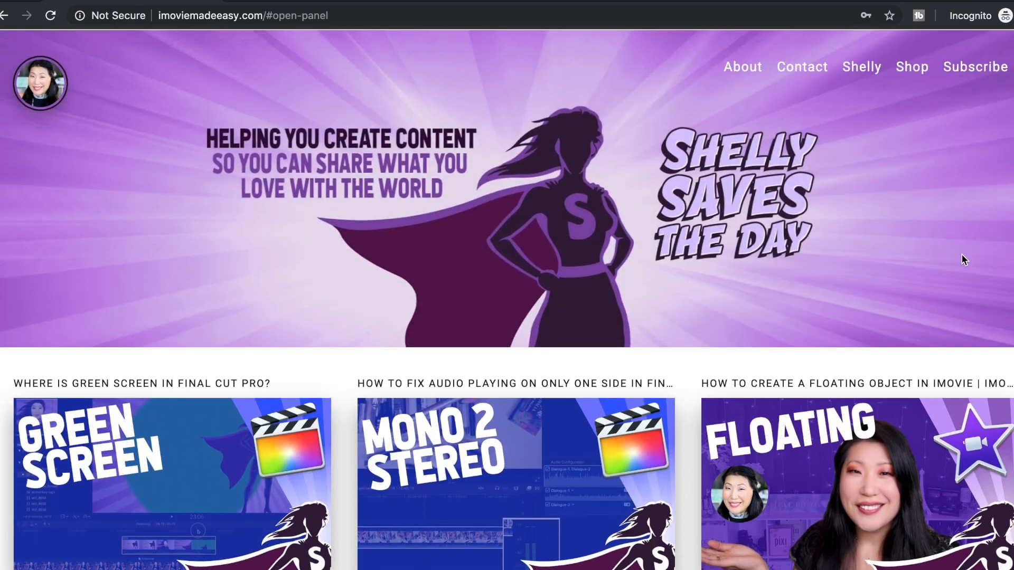